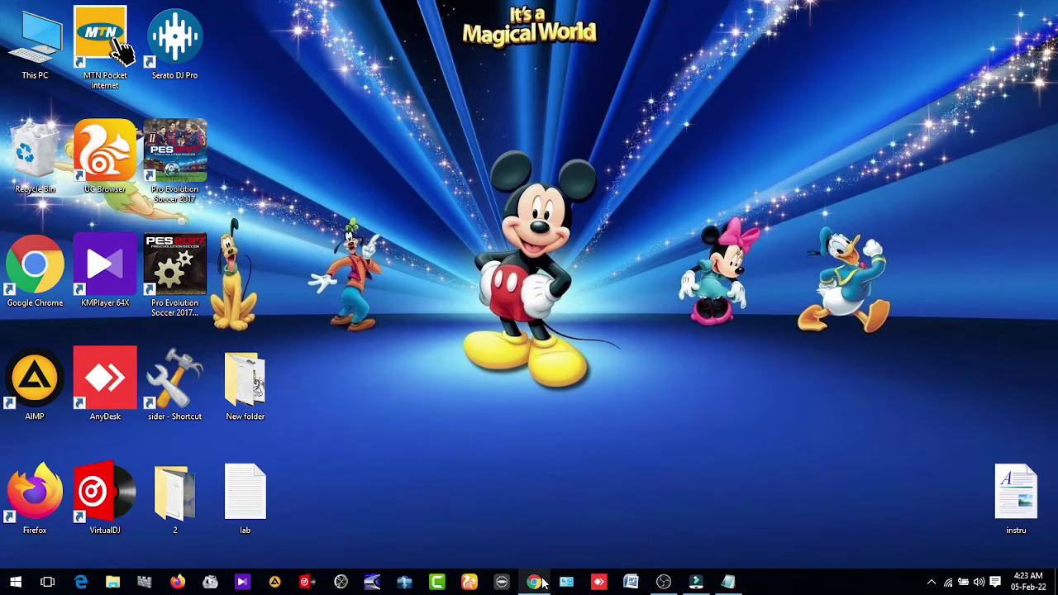
Step: Switch to Chrome and open the form for adding a new station in Zeno Tools
mouse_move(542, 584)
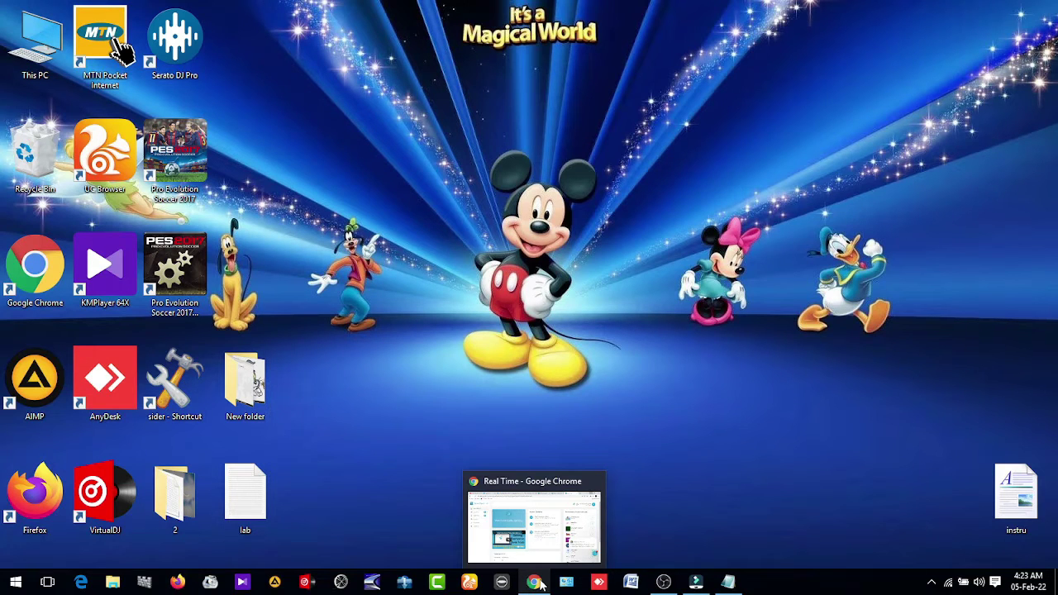
left_click(535, 583)
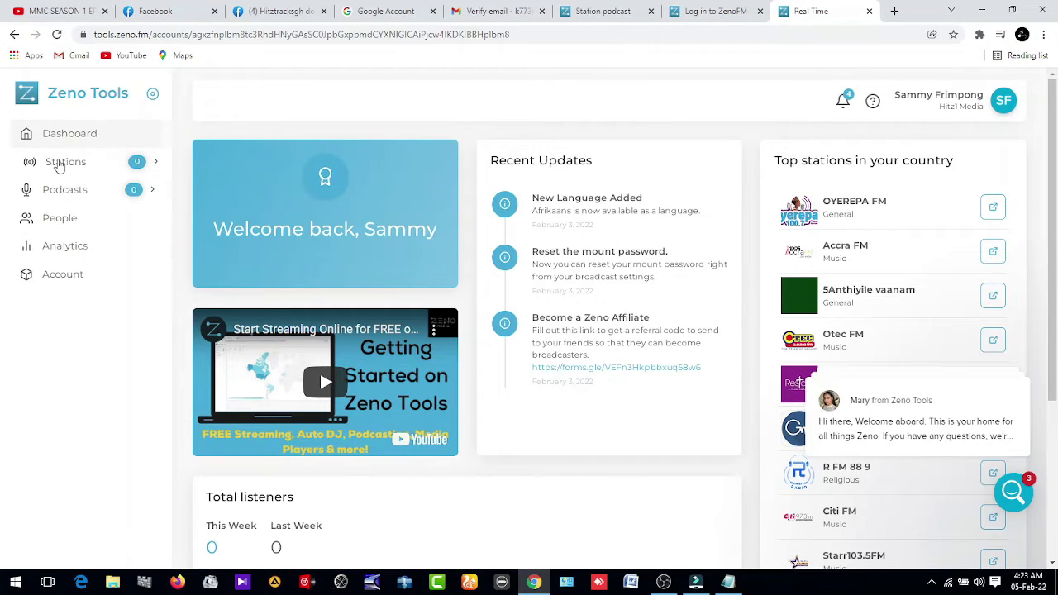
left_click(60, 164)
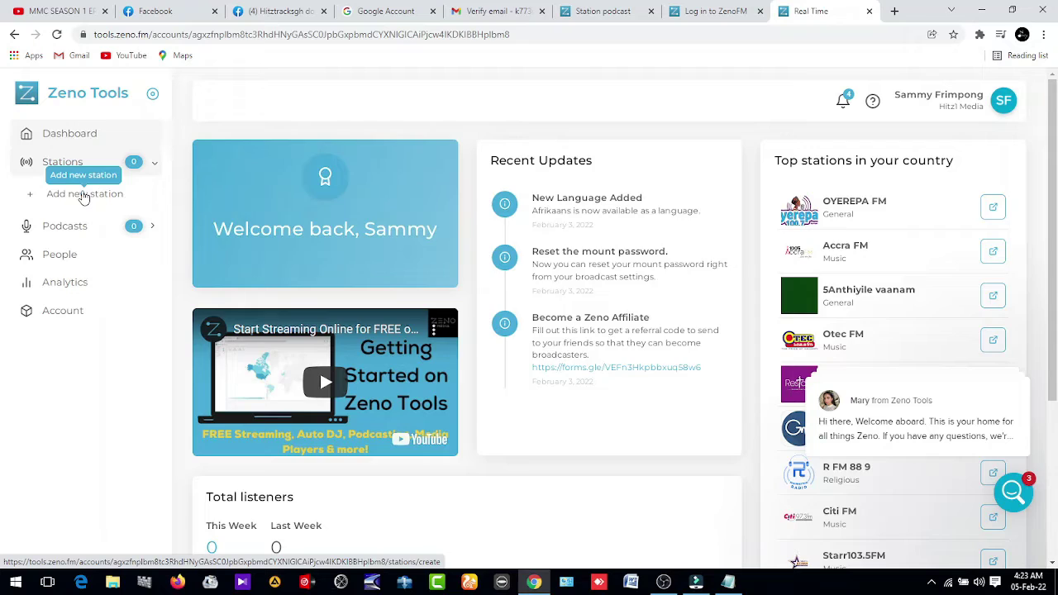
left_click(83, 195)
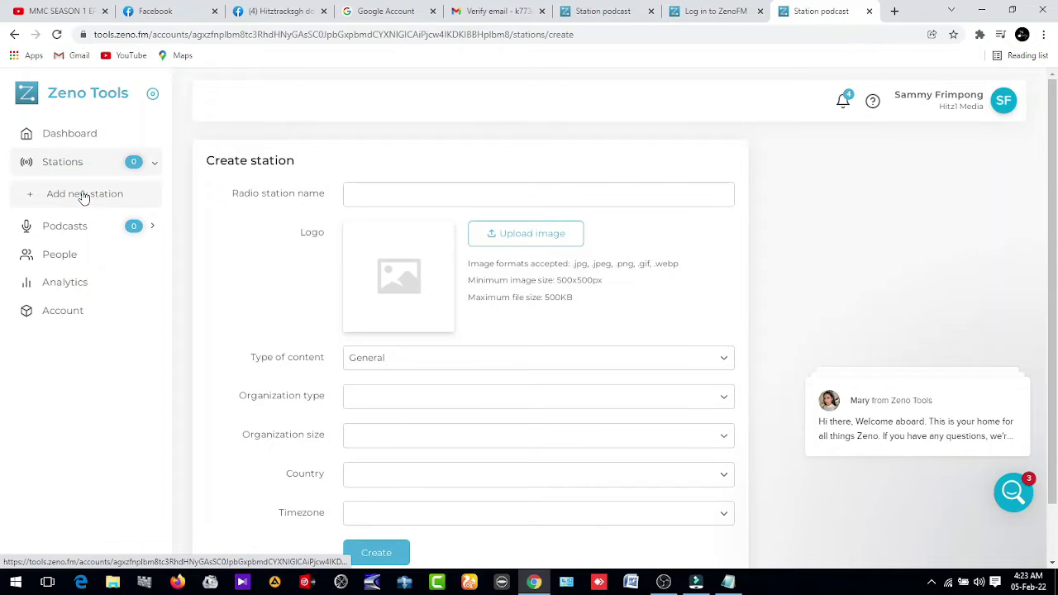
Step: Name the radio station "Hitz1 radio" and upload the ac1vVJ image from the DJs Stuff folder in GALLERY as its logo
left_click(374, 192)
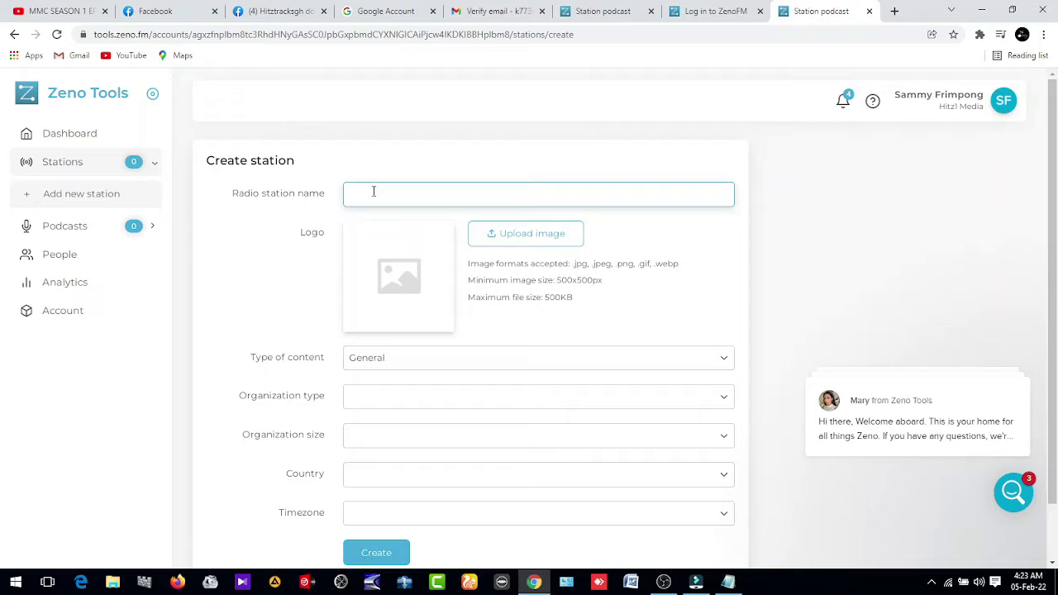
type("Hitz1 radio")
left_click(523, 237)
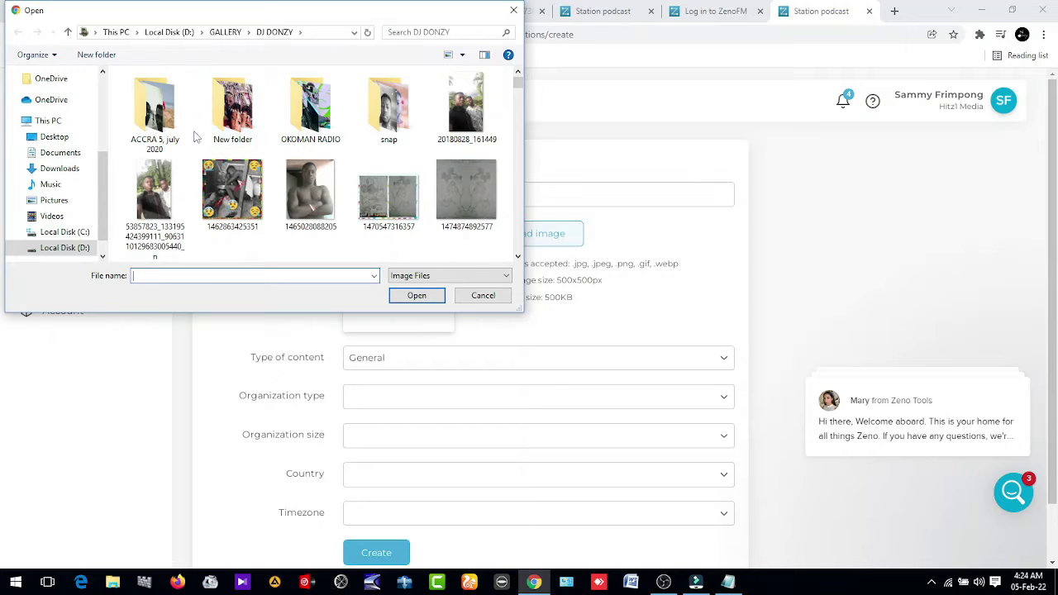
left_click(68, 31)
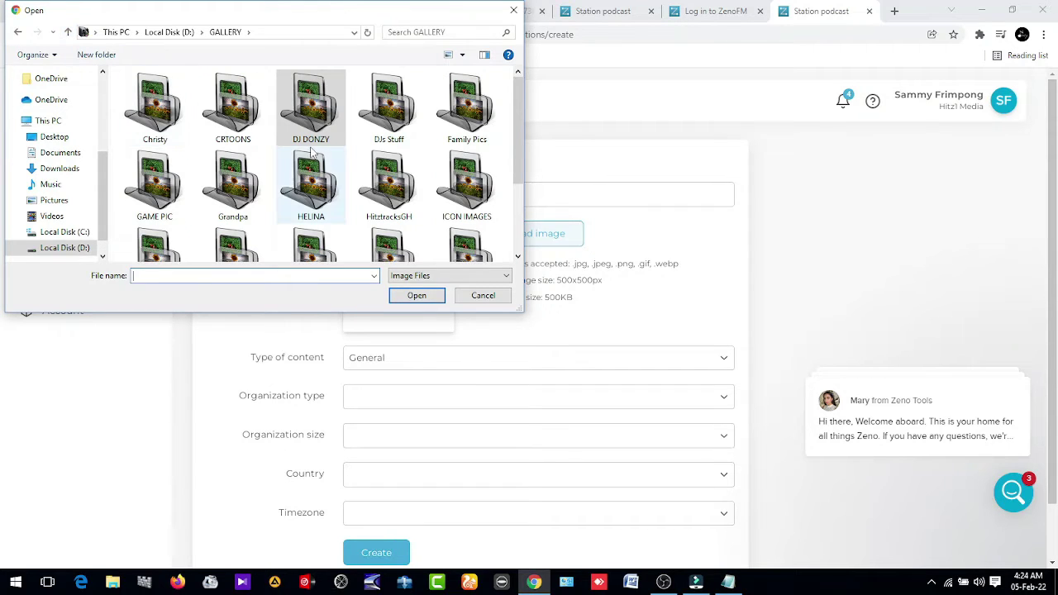
double_click(402, 120)
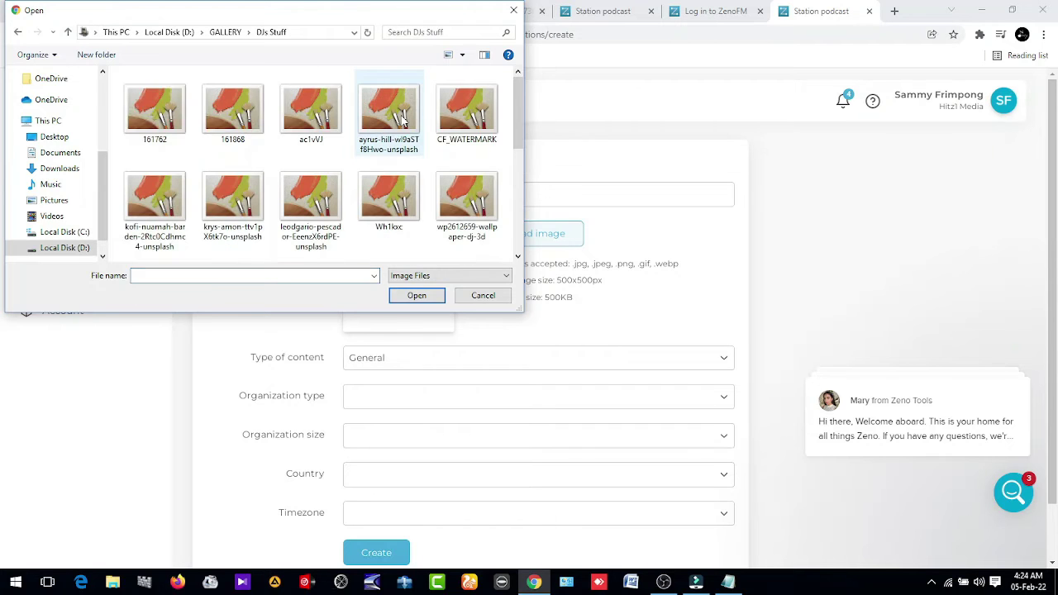
double_click(319, 118)
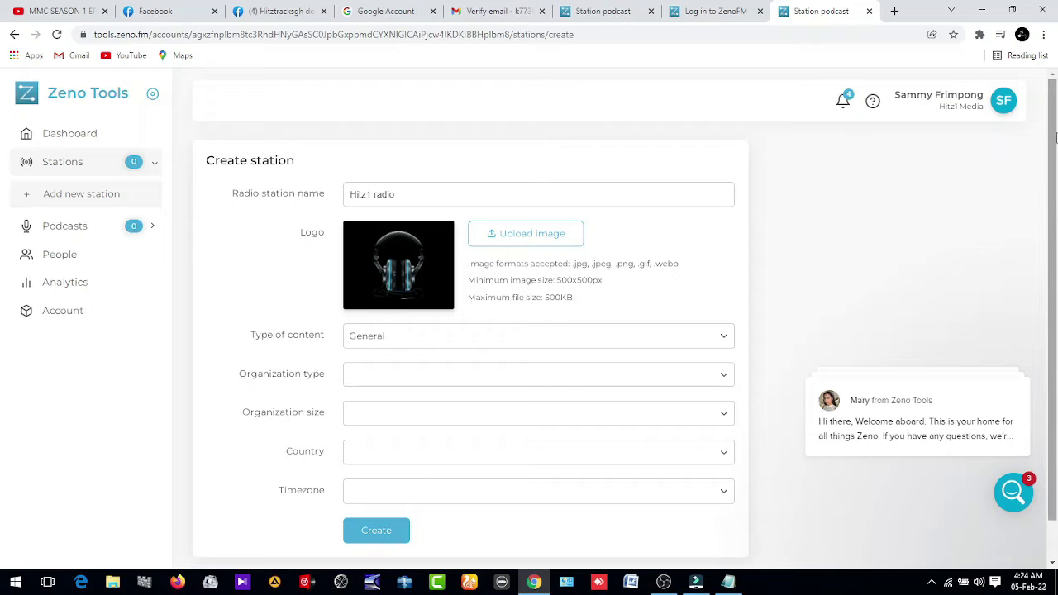
Step: Try to set the station's type of content to Music and acknowledge the subscription notice
scroll(1055, 137, "down", 1)
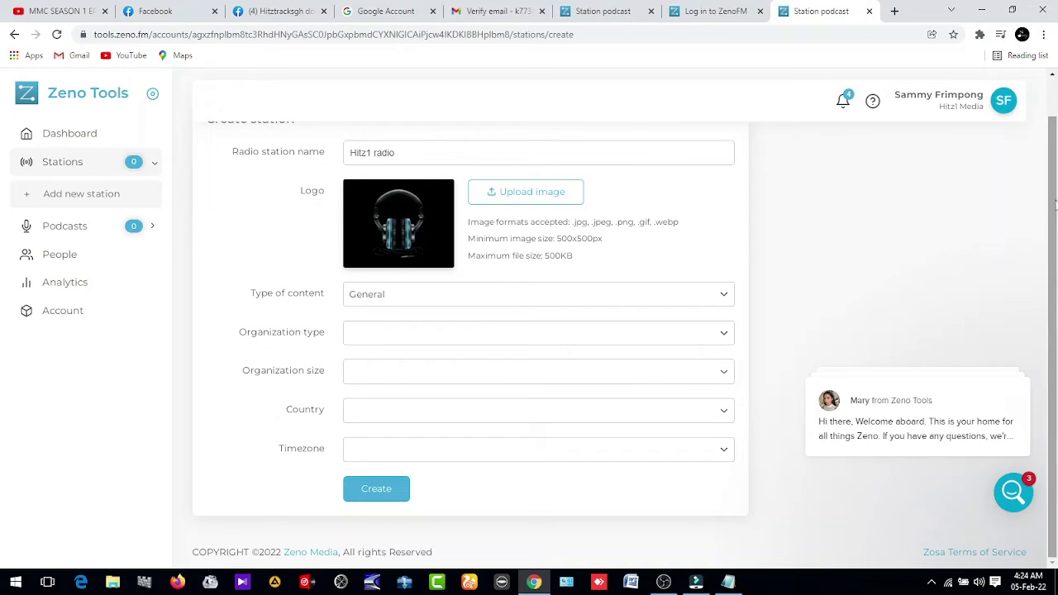
left_click(725, 295)
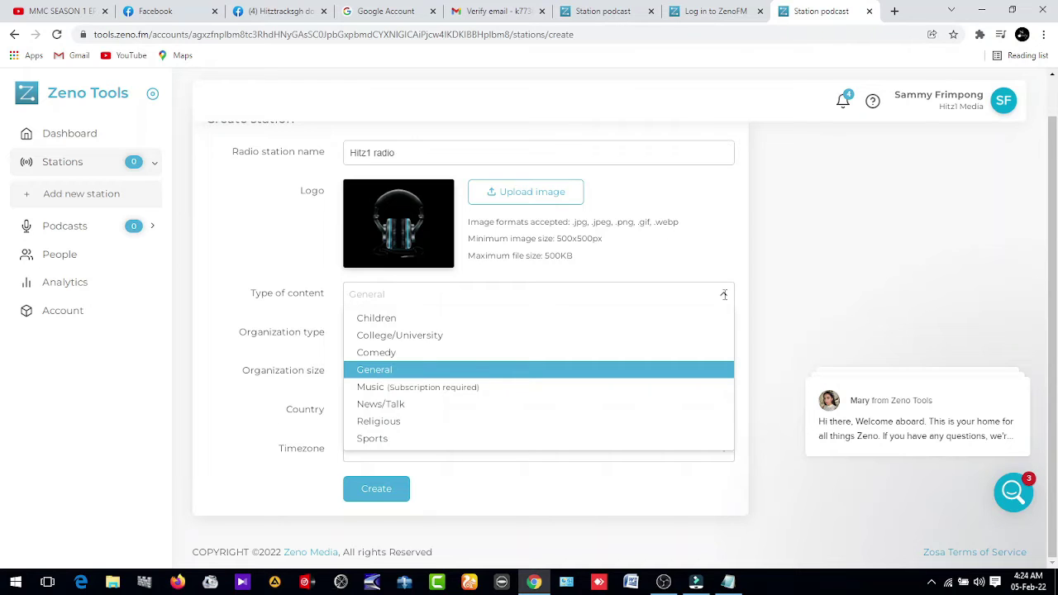
left_click(642, 390)
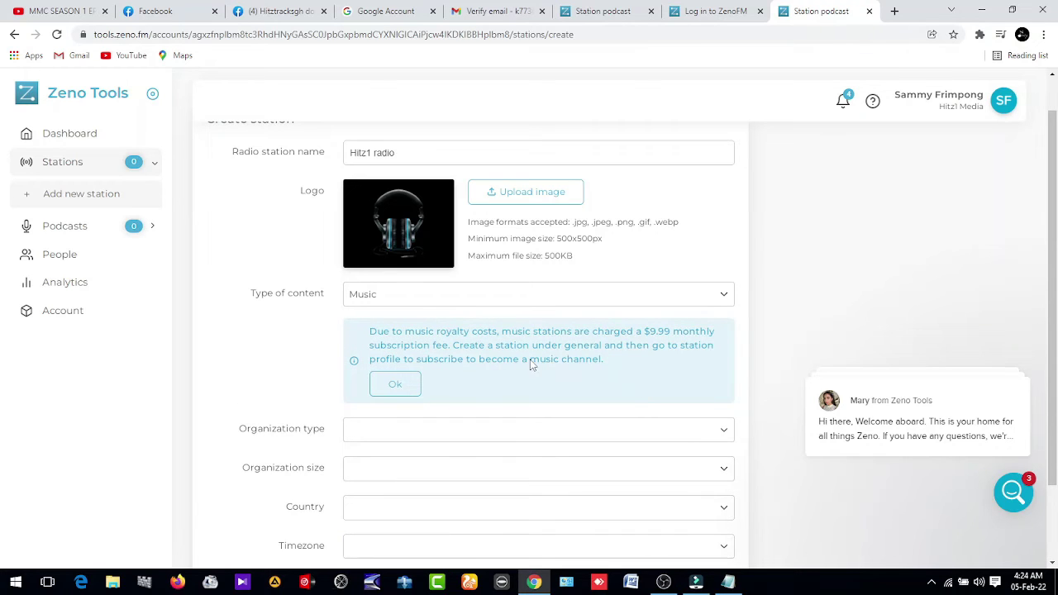
left_click(397, 384)
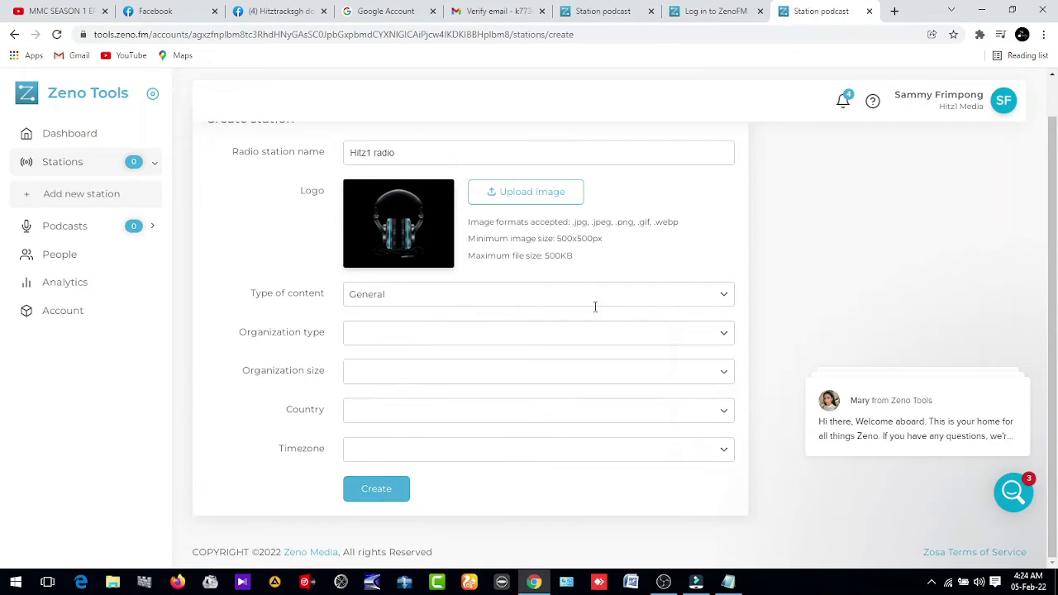
left_click(727, 296)
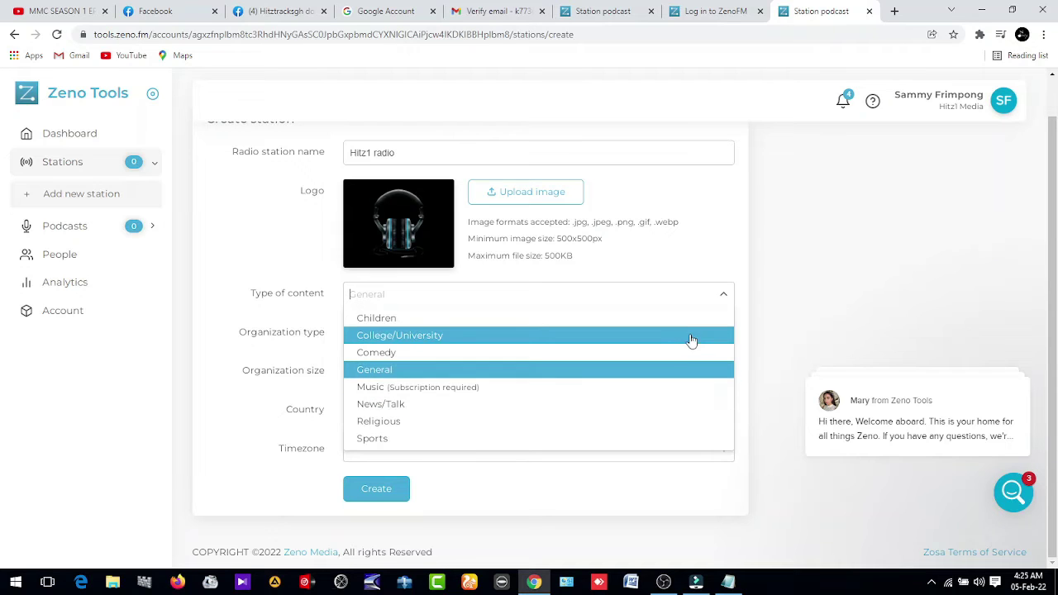
left_click(792, 291)
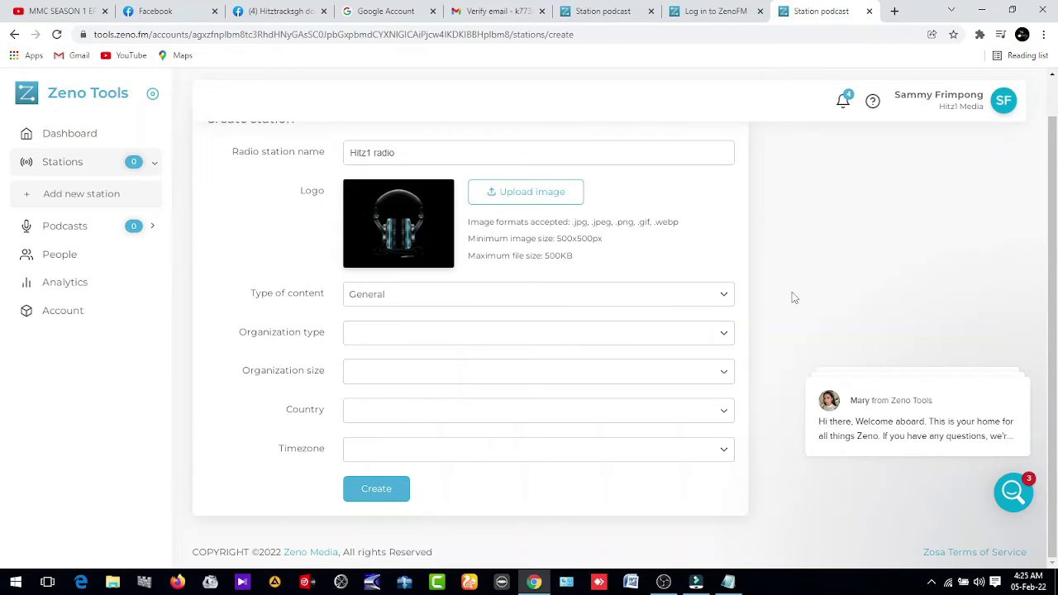
Step: Set the organization type to FM/AM and the organization size to 5-10 people
left_click(724, 333)
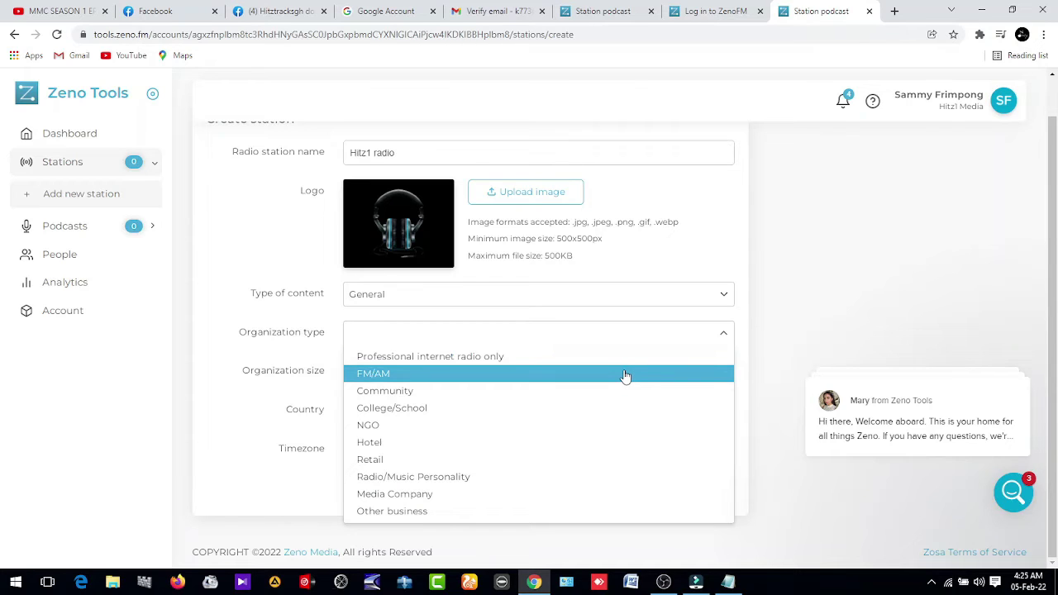
left_click(625, 374)
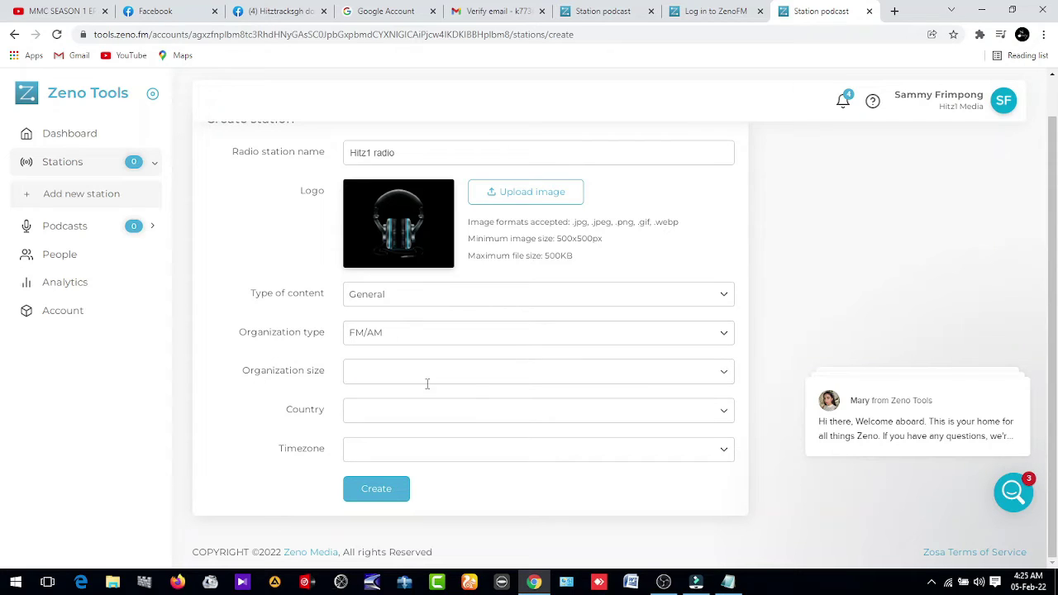
left_click(724, 370)
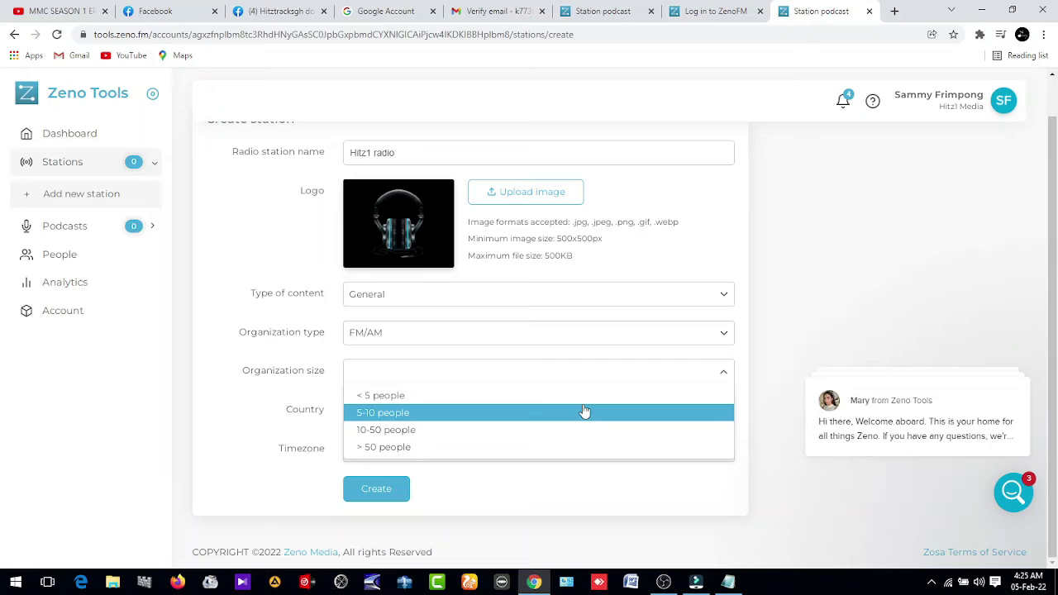
left_click(584, 412)
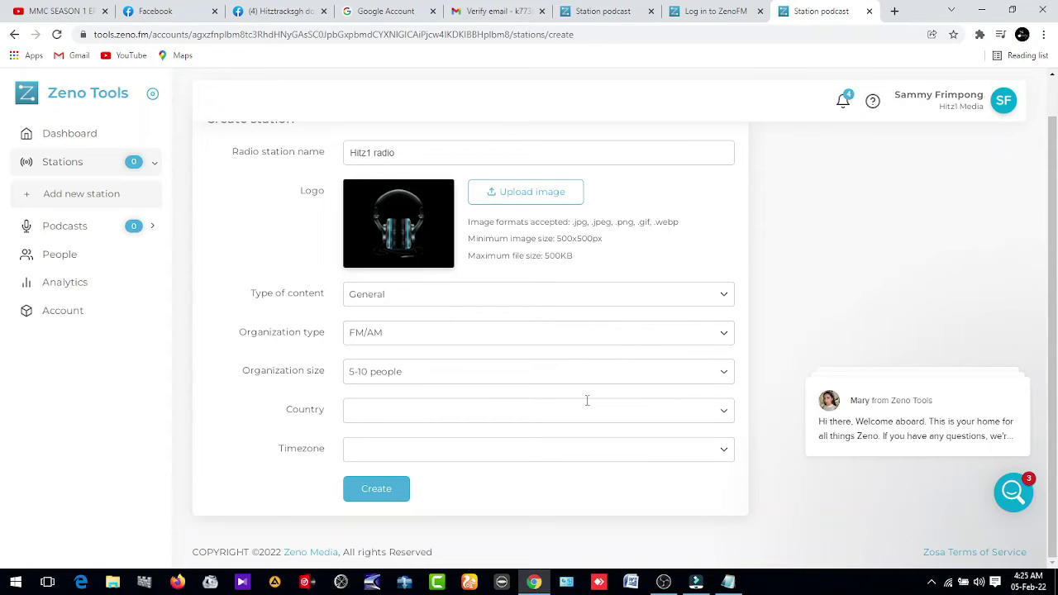
Step: Set the station's country to Ghana
left_click(546, 401)
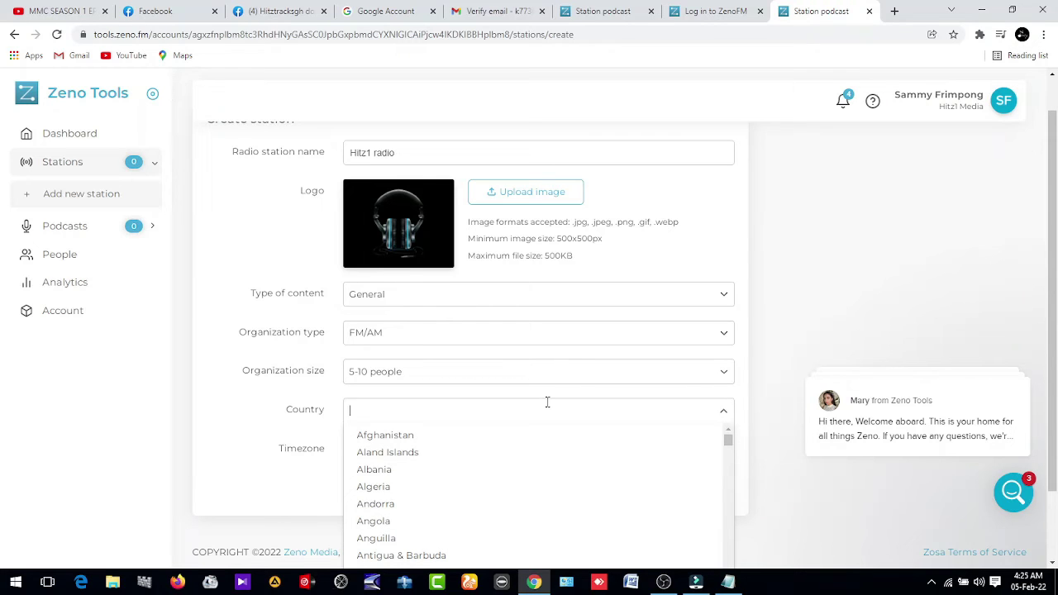
type("gh")
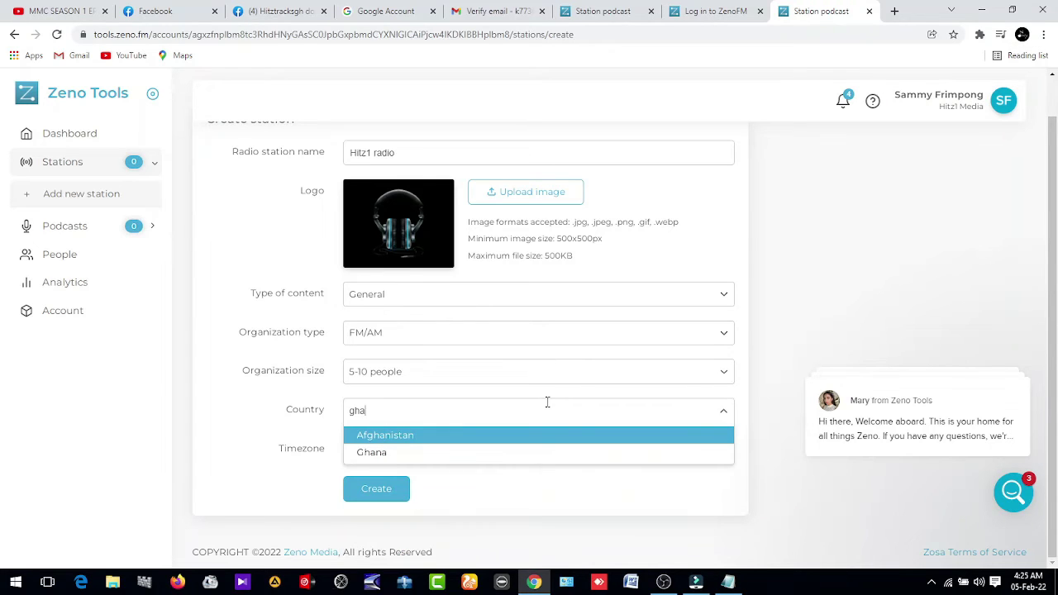
type("a")
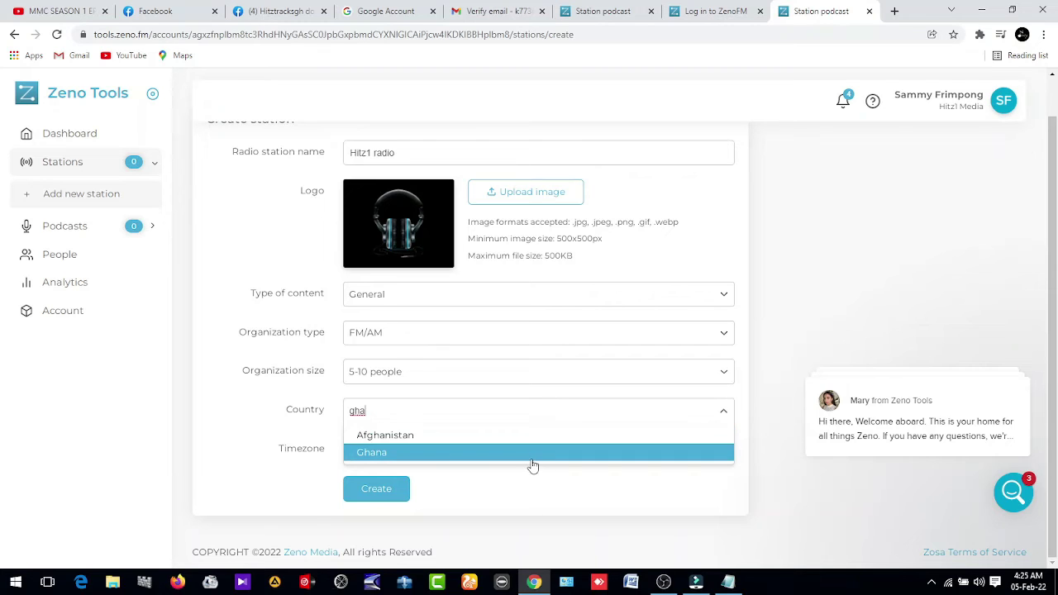
left_click(533, 458)
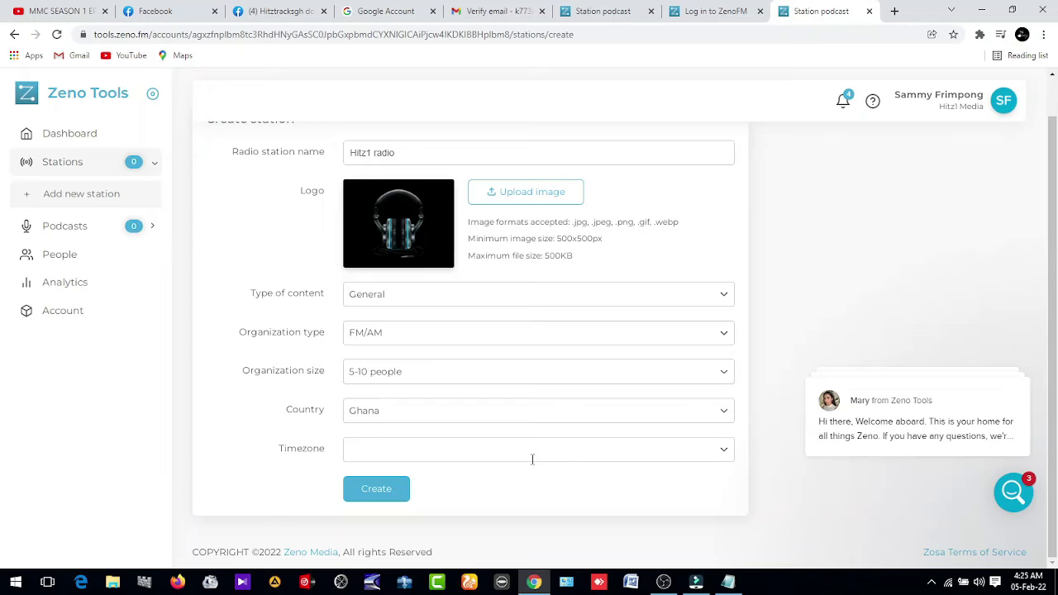
Step: Set the timezone to (-03:00) Greenland, Brasilia, Montevideo and create the station
left_click(725, 451)
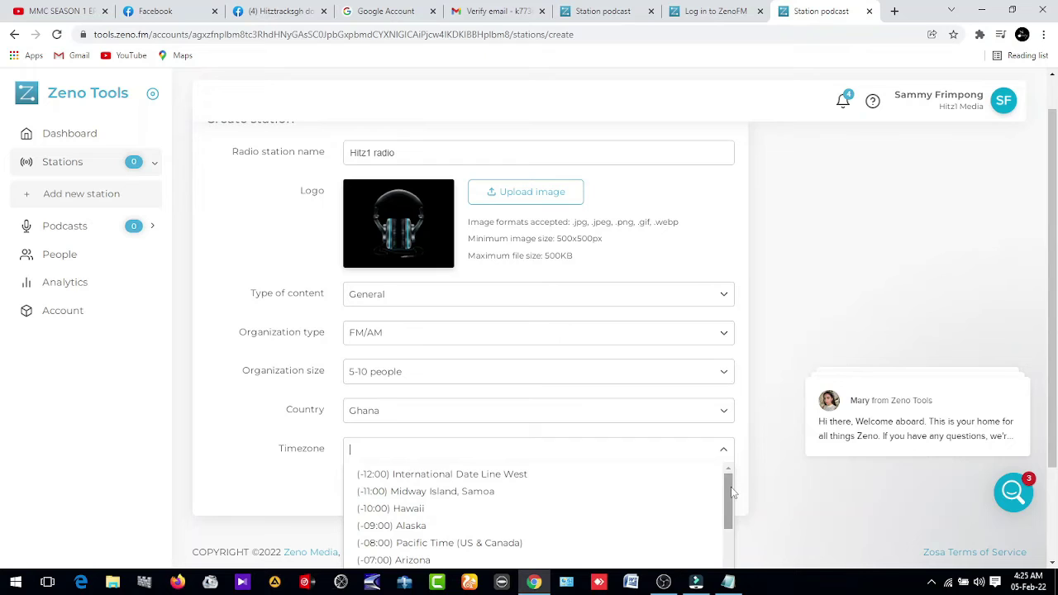
left_click_drag(730, 492, 732, 517)
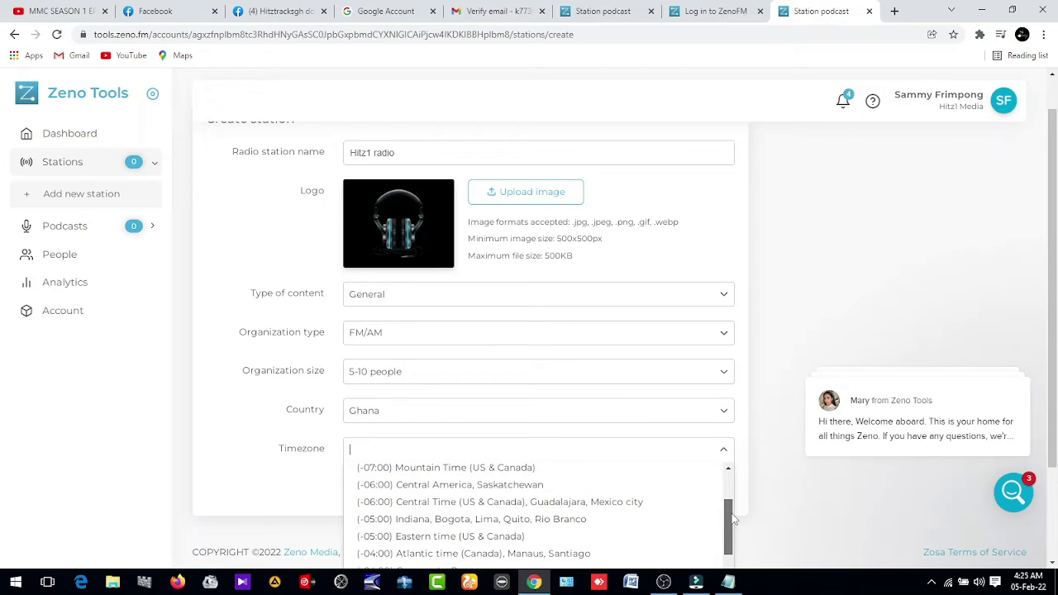
mouse_move(732, 519)
left_mouse_down()
mouse_move(735, 594)
mouse_move(737, 477)
mouse_move(739, 539)
left_mouse_up()
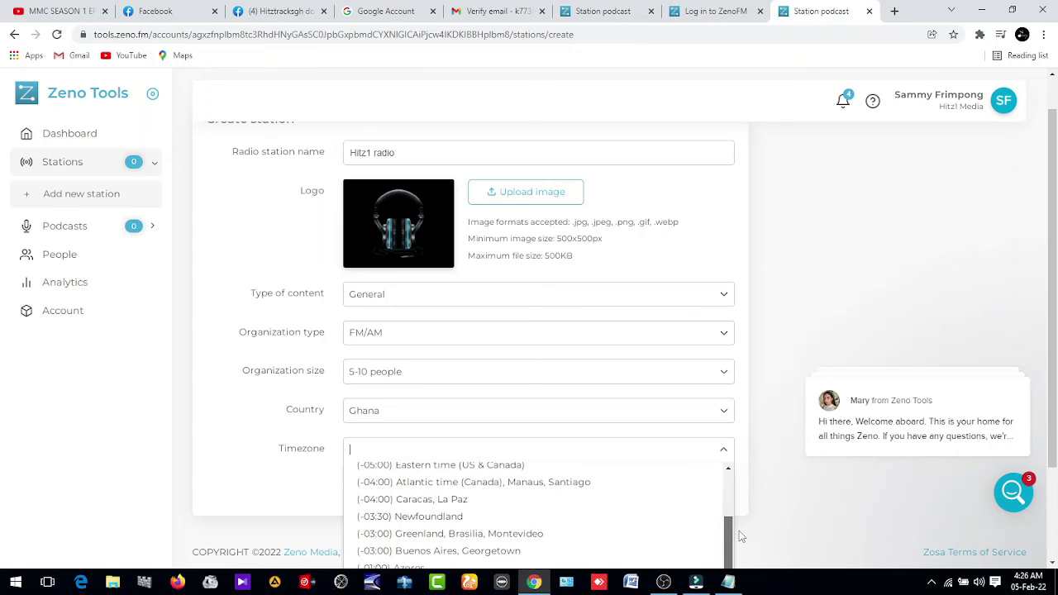
left_click(474, 537)
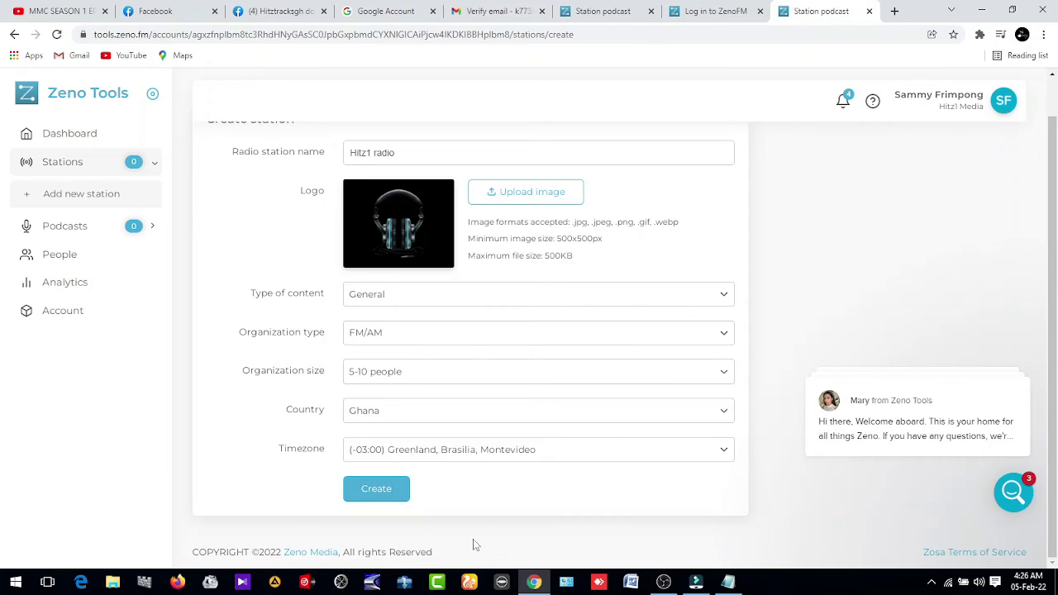
left_click(377, 493)
left_click(377, 490)
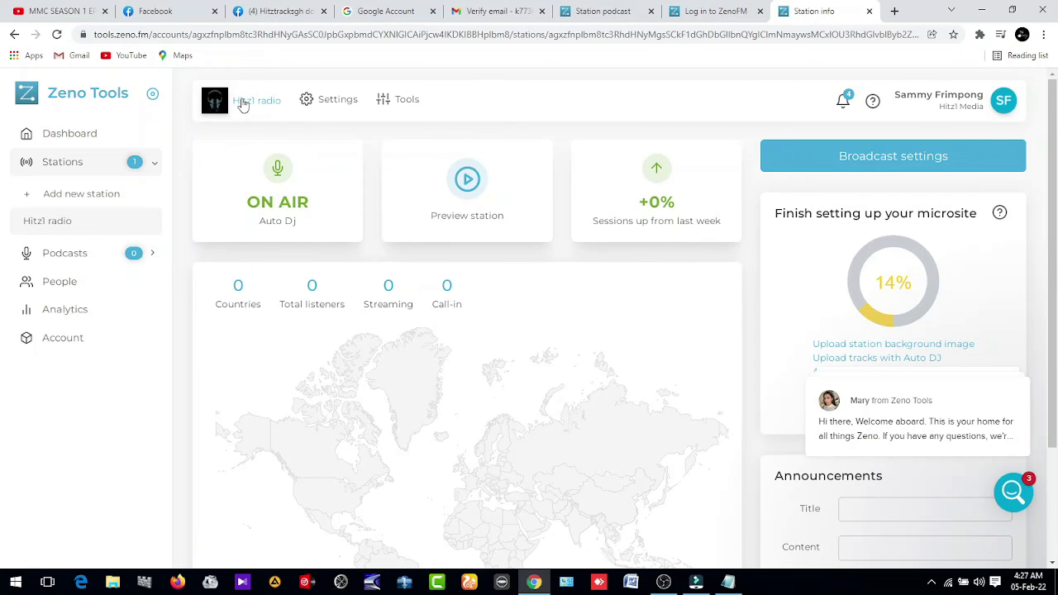
left_click(114, 174)
left_click(113, 173)
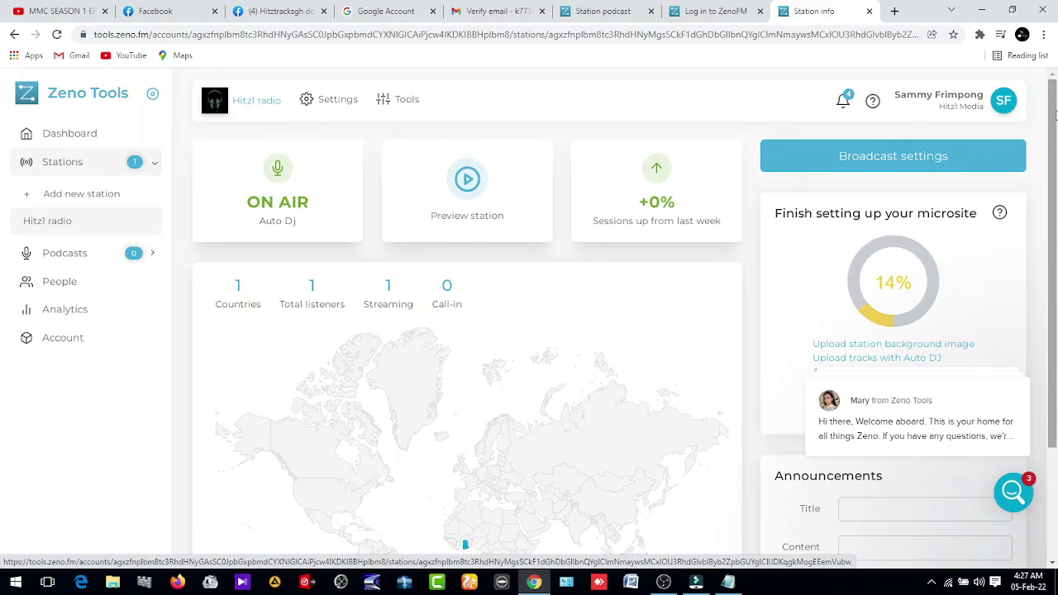
left_click_drag(1054, 116, 1053, 85)
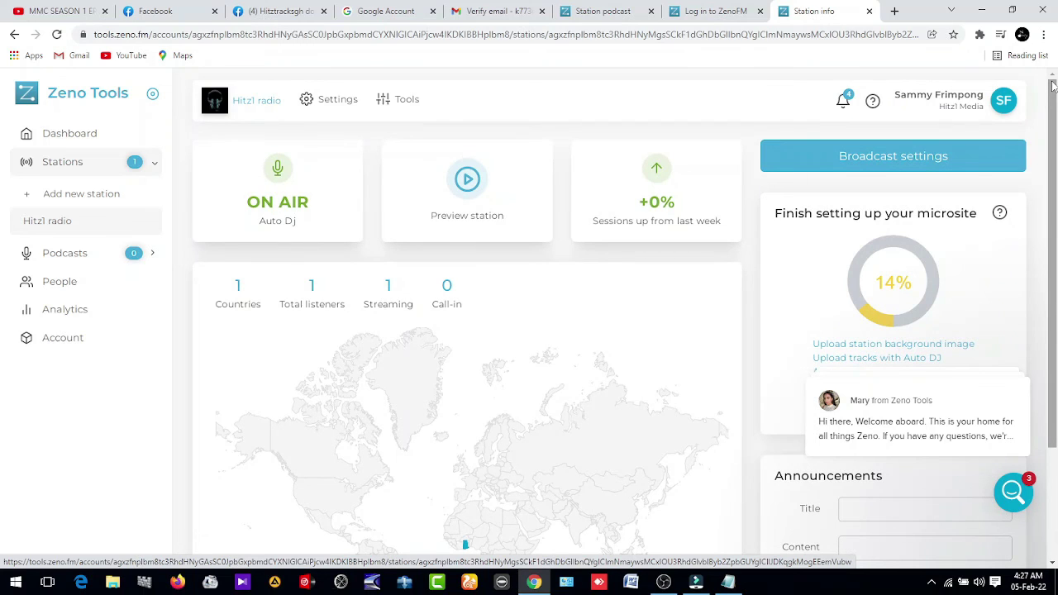